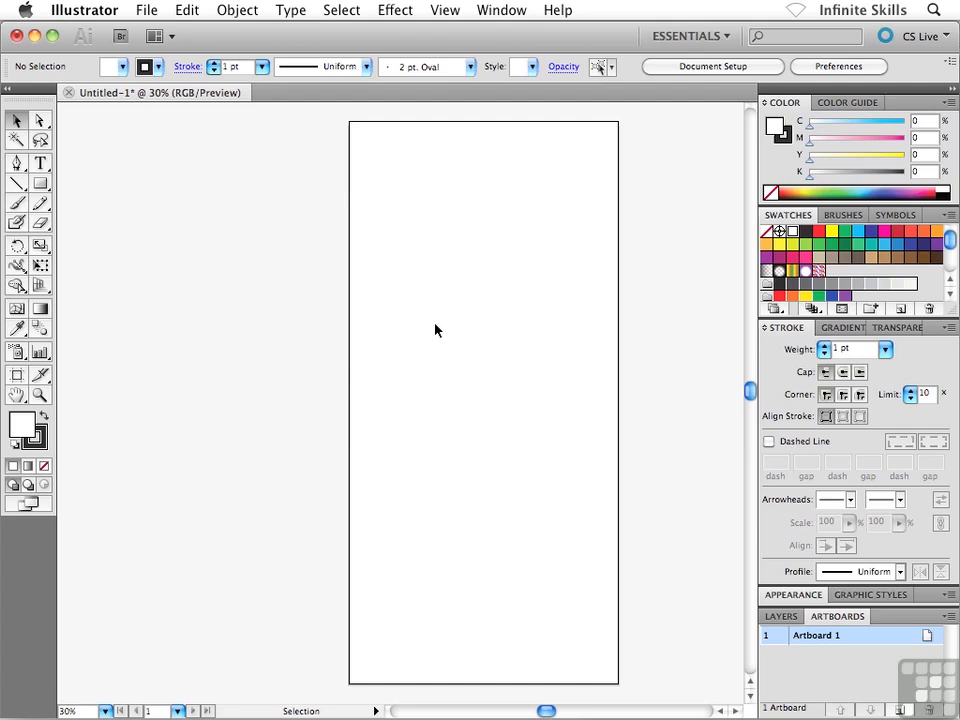
# - Hide the docked panels beside the canvas while keeping the toolbox and control bar visible
pyautogui.hotkey('shift', 'Tab')
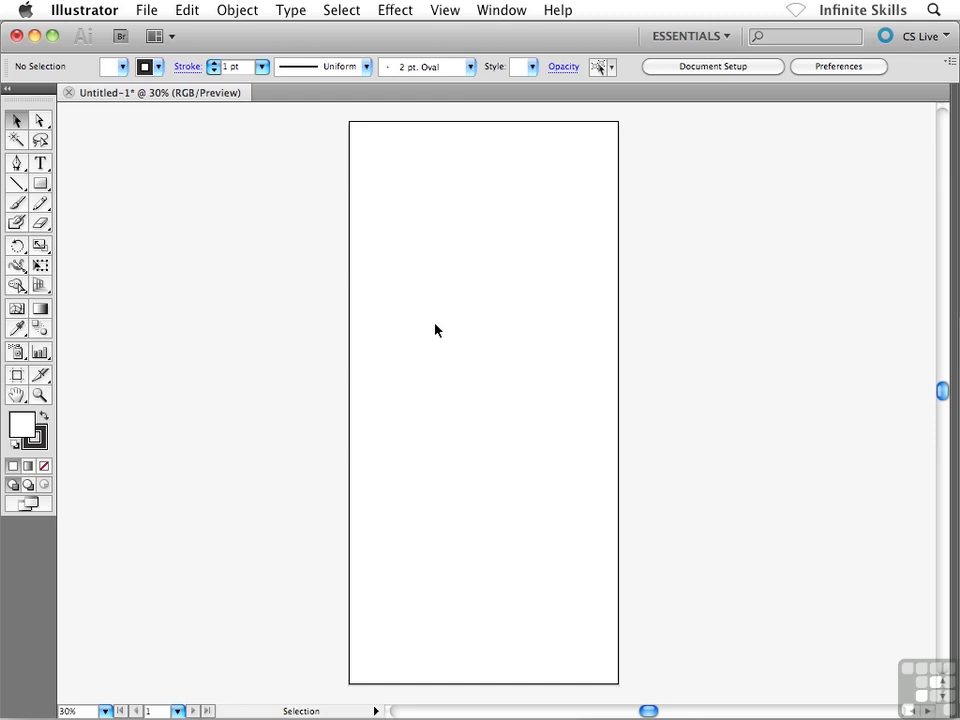
pyautogui.hotkey('shift', 'Tab')
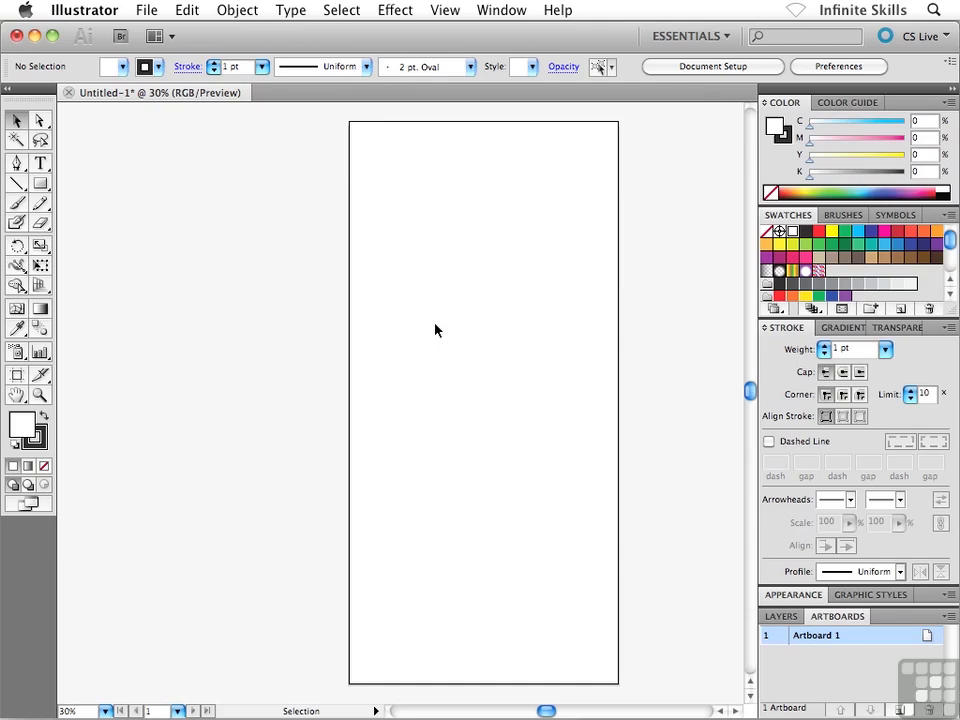
pyautogui.hotkey('shift', 'Tab')
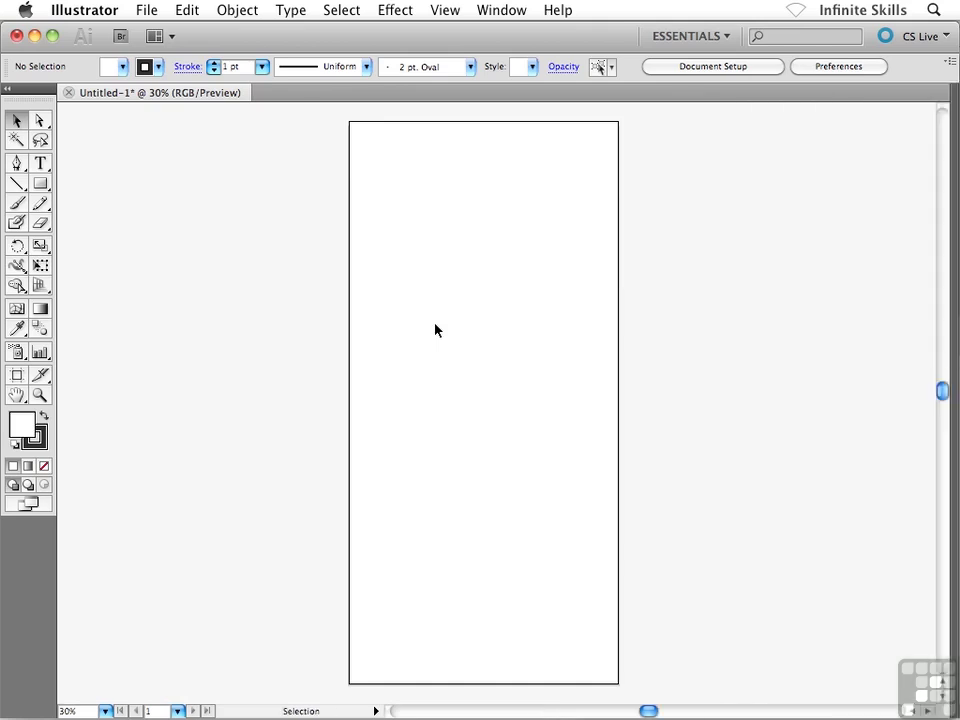
# - Magnify the upper part of the blank artboard to 100% and examine its top edge
pyautogui.press('z')
pyautogui.click(459, 244)
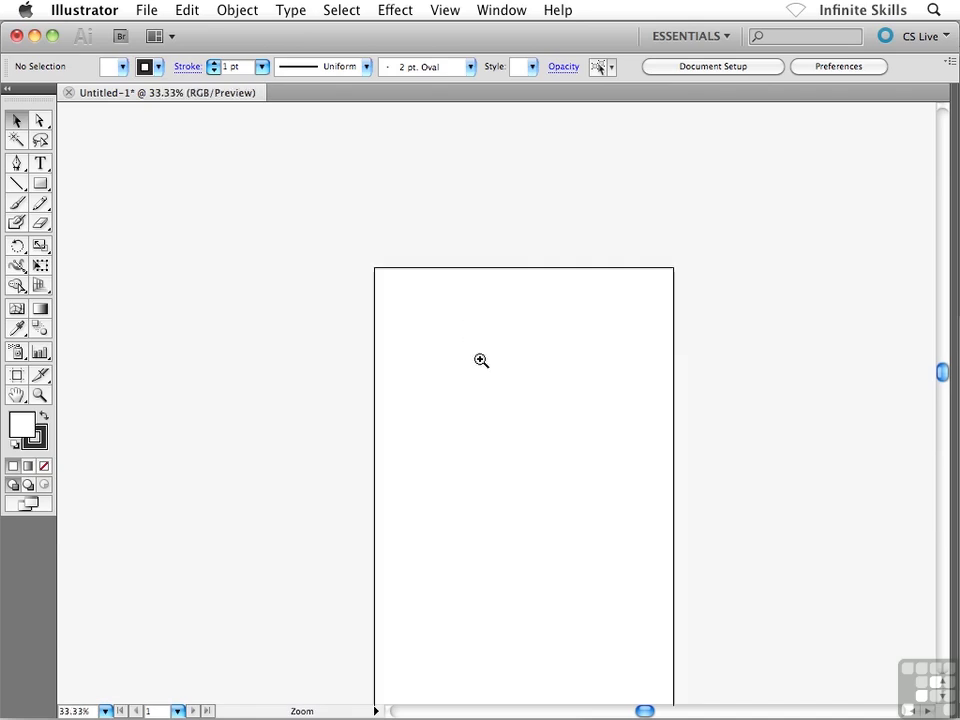
pyautogui.click(505, 393)
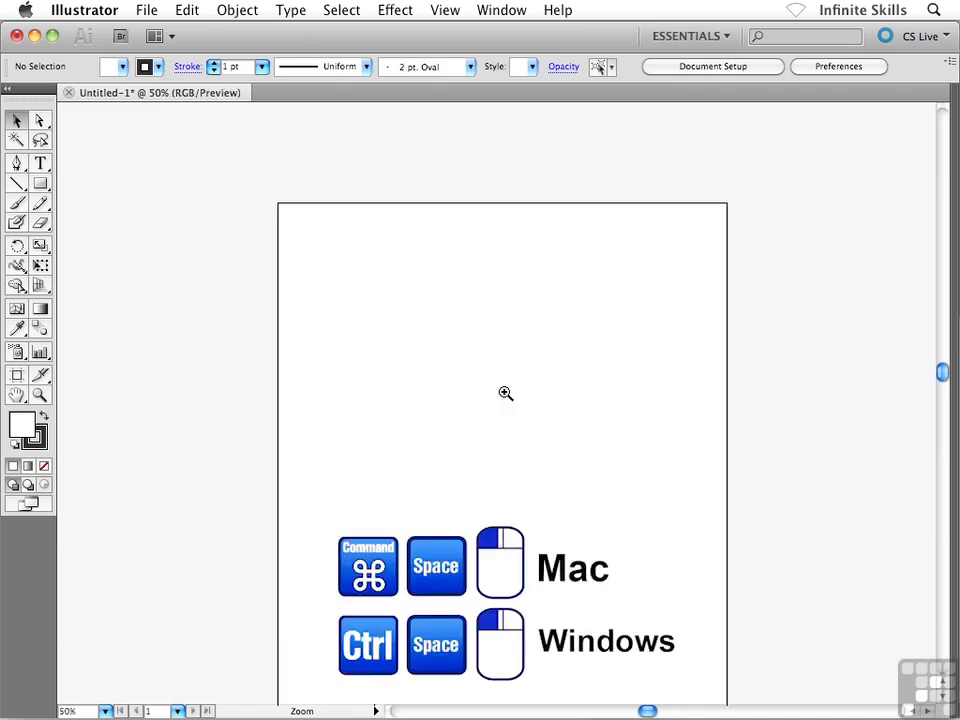
pyautogui.click(489, 373)
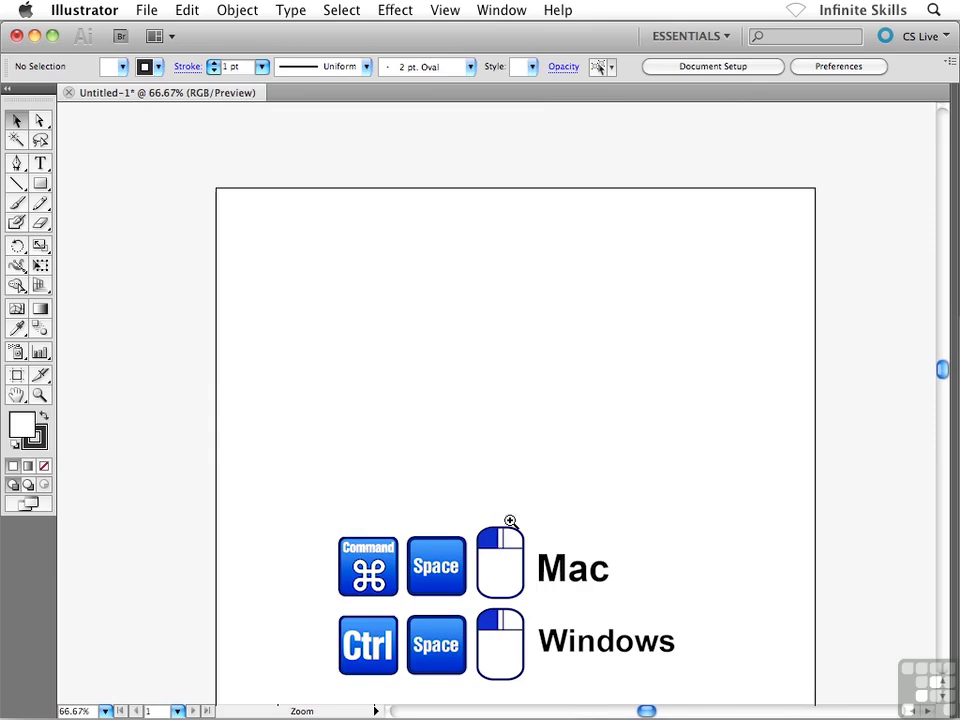
pyautogui.click(489, 386)
pyautogui.press('space')
pyautogui.moveTo(444, 385); pyautogui.dragTo(438, 364)
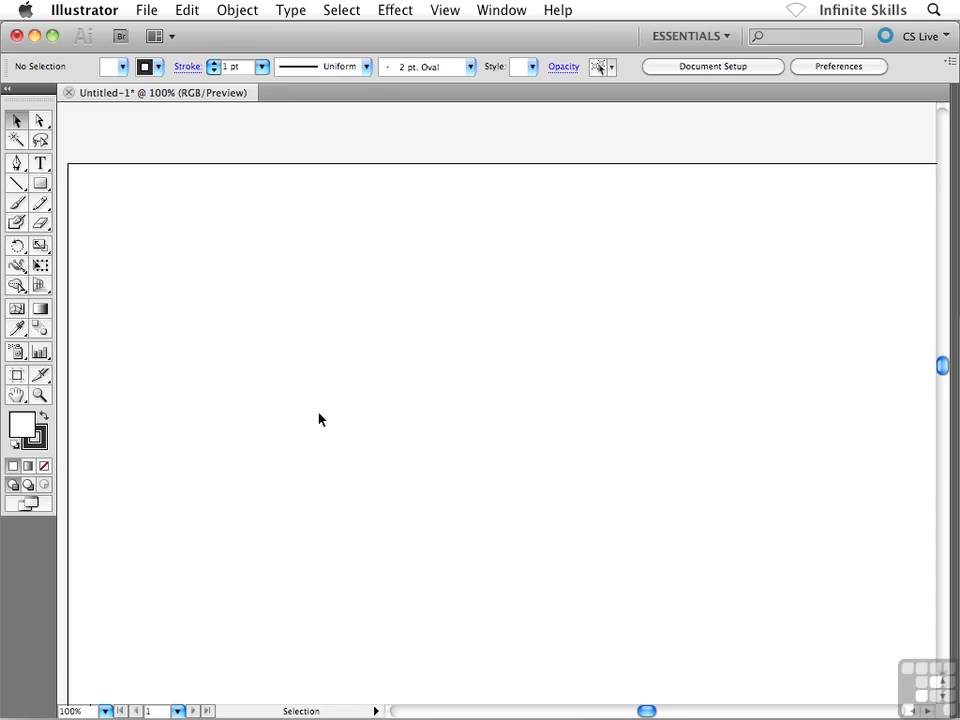
pyautogui.click(85, 711)
pyautogui.click(258, 533)
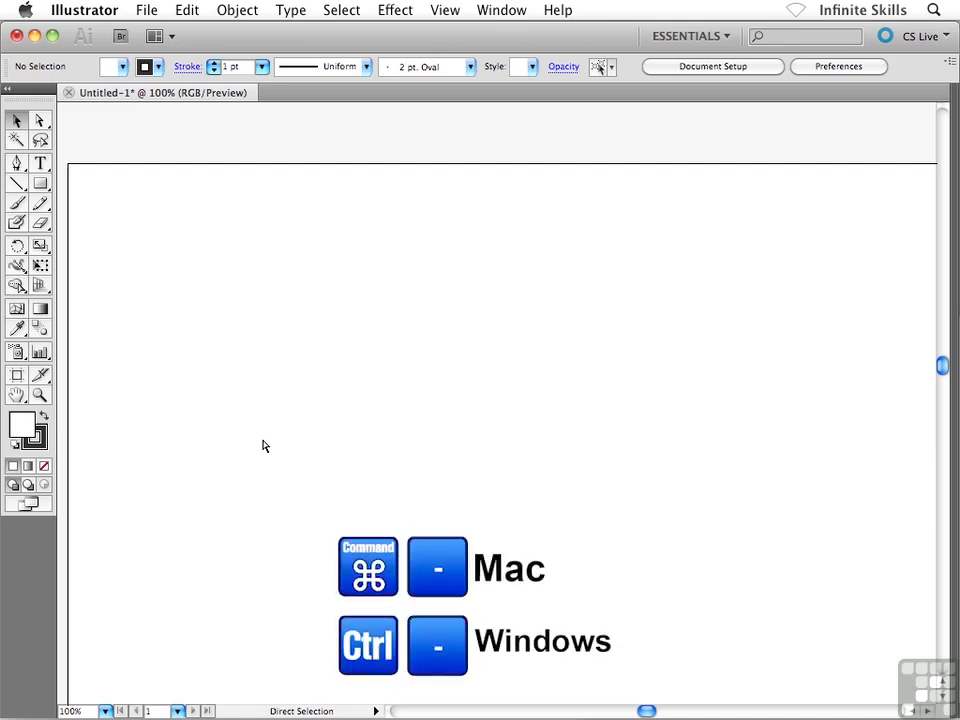
# - View the artboard at 50%, return to actual size, and bring its upper-left corner into view
pyautogui.press('super+minus')
pyautogui.press('super+minus')
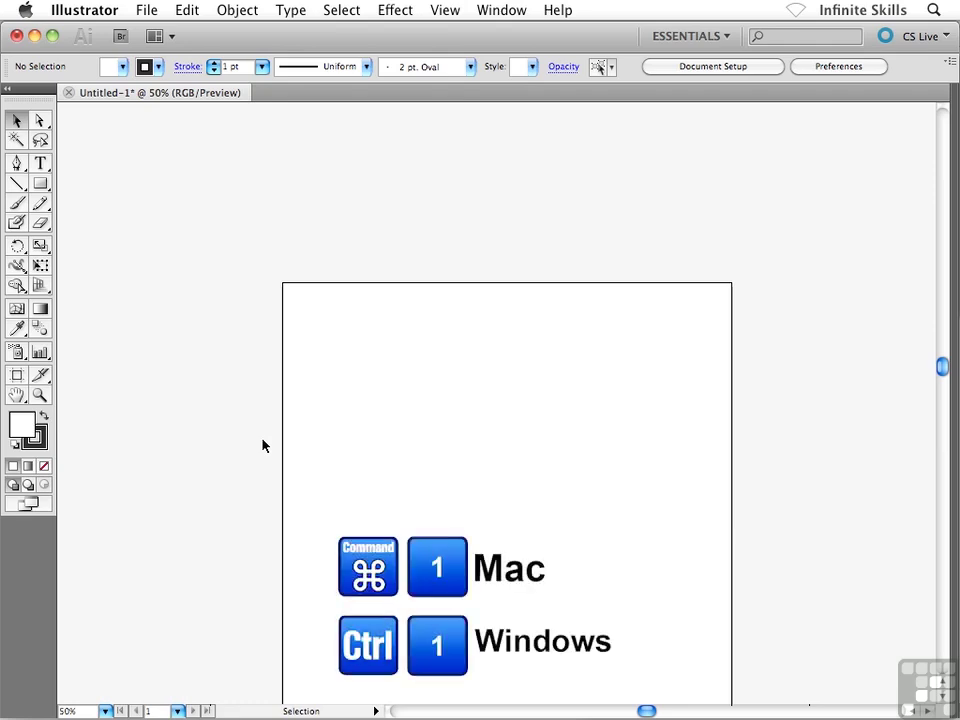
pyautogui.press('super+1')
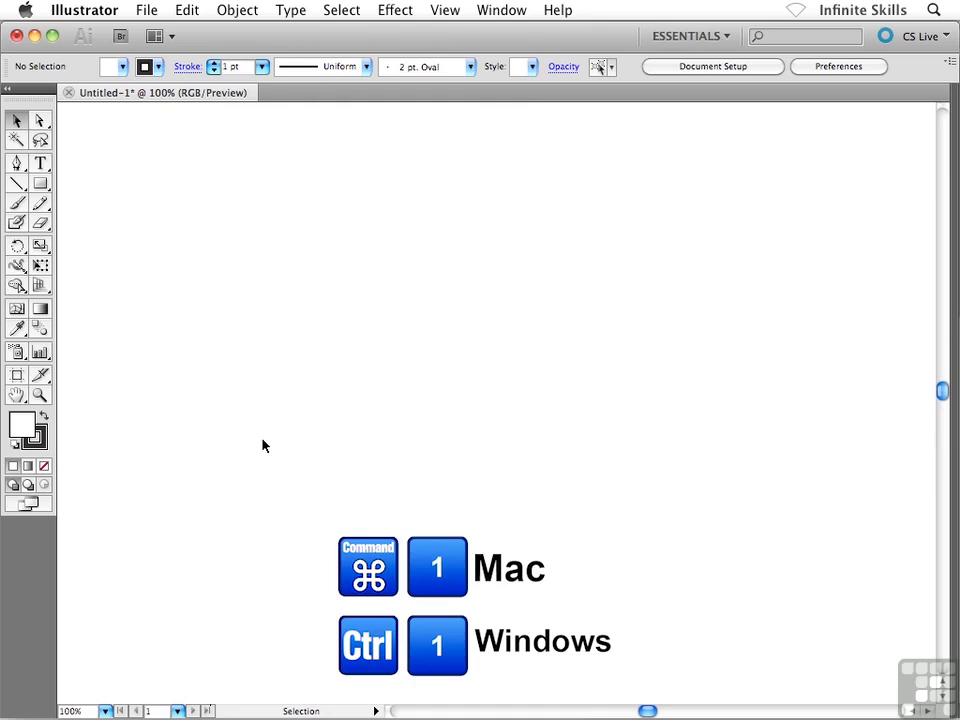
pyautogui.click(58, 710)
pyautogui.click(307, 460)
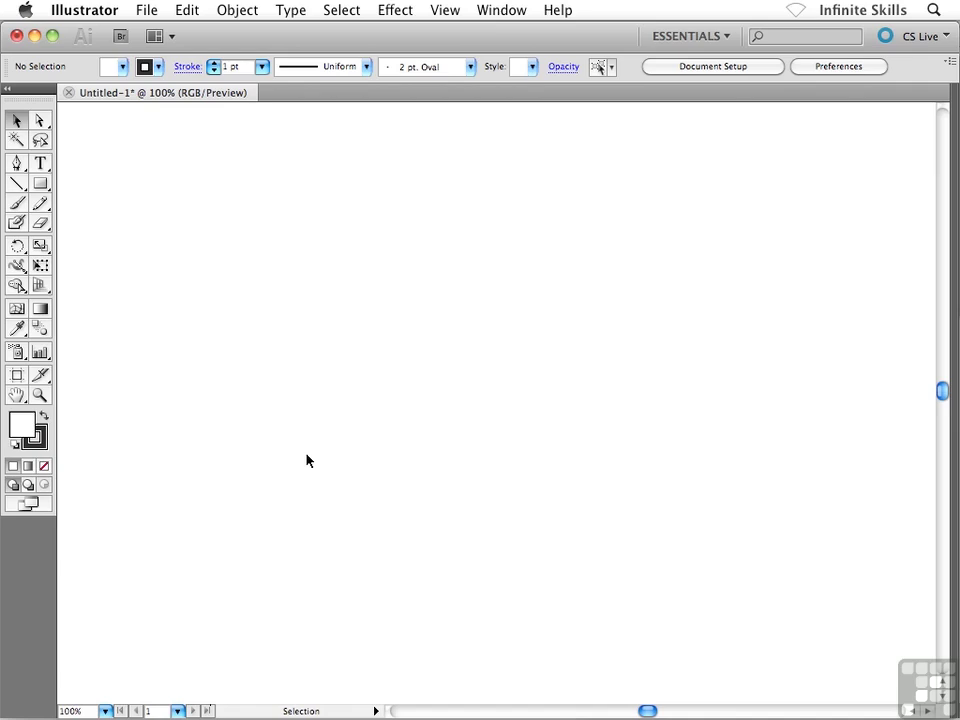
pyautogui.press('space')
pyautogui.moveTo(276, 268); pyautogui.dragTo(331, 492)
pyautogui.moveTo(328, 407); pyautogui.dragTo(298, 276)
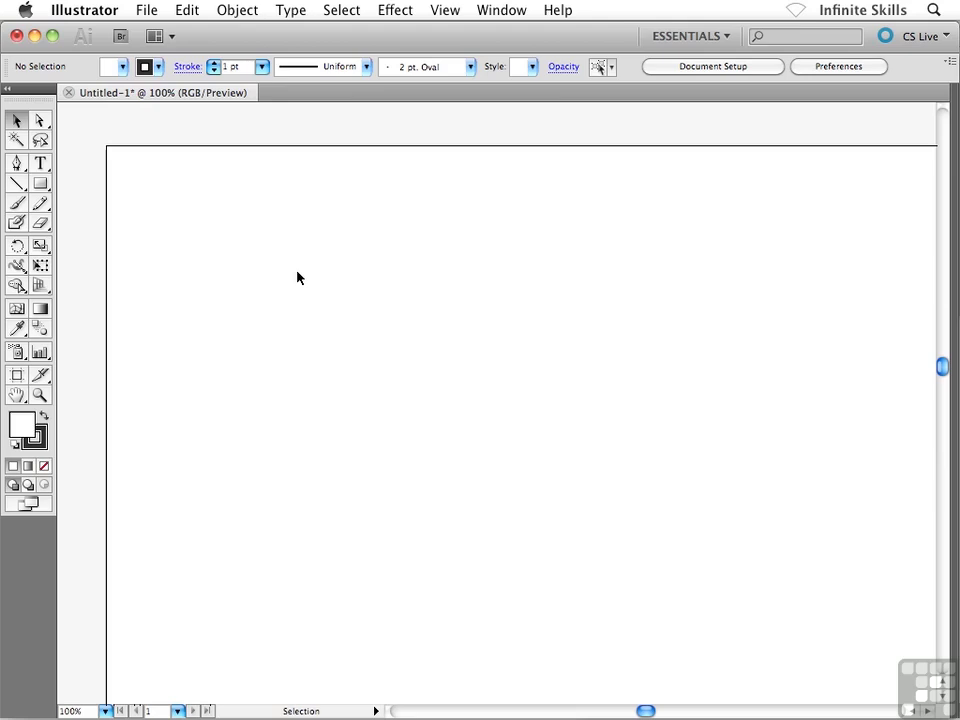
pyautogui.press('space')
pyautogui.moveTo(274, 261); pyautogui.dragTo(250, 281)
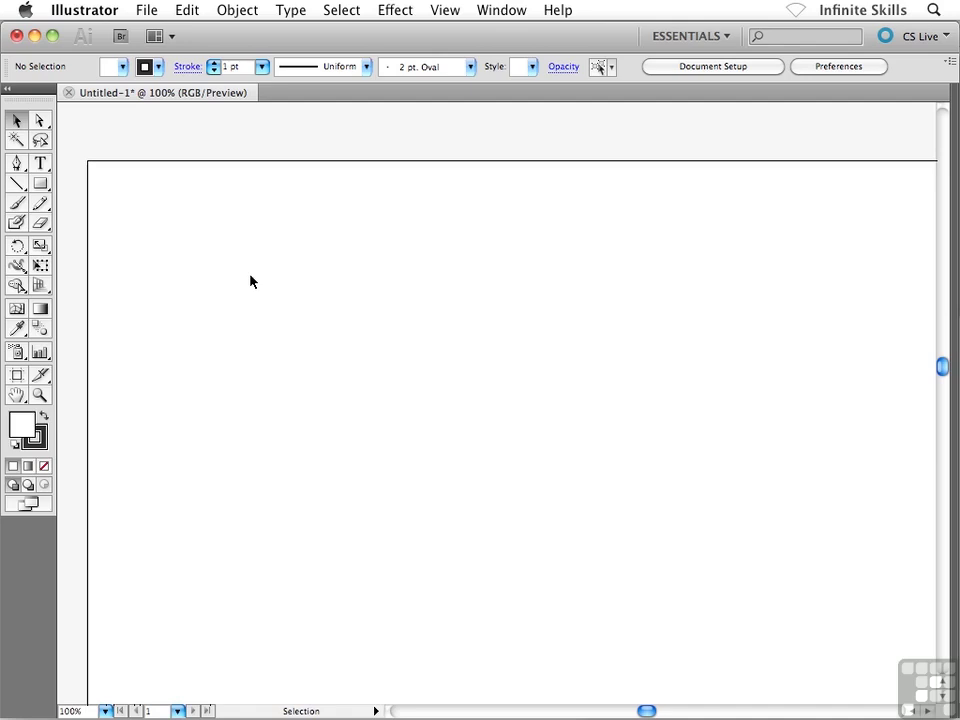
# - Draw a rectangle in the artboard's upper-left corner with the default white fill and black stroke
pyautogui.click(38, 184)
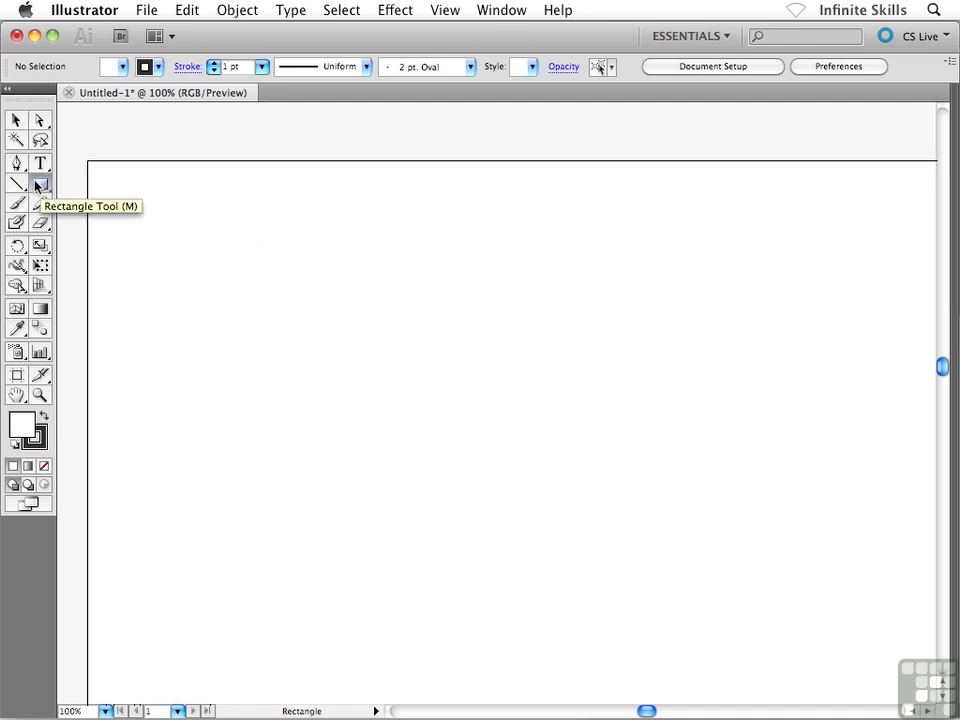
pyautogui.press('d')
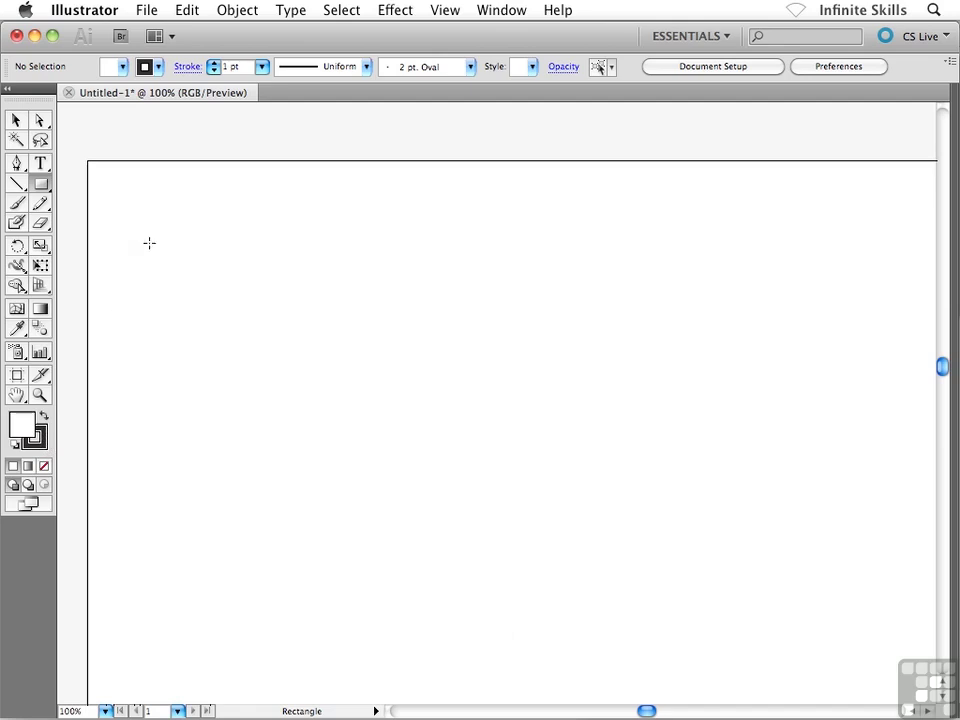
pyautogui.moveTo(107, 189); pyautogui.dragTo(469, 376)
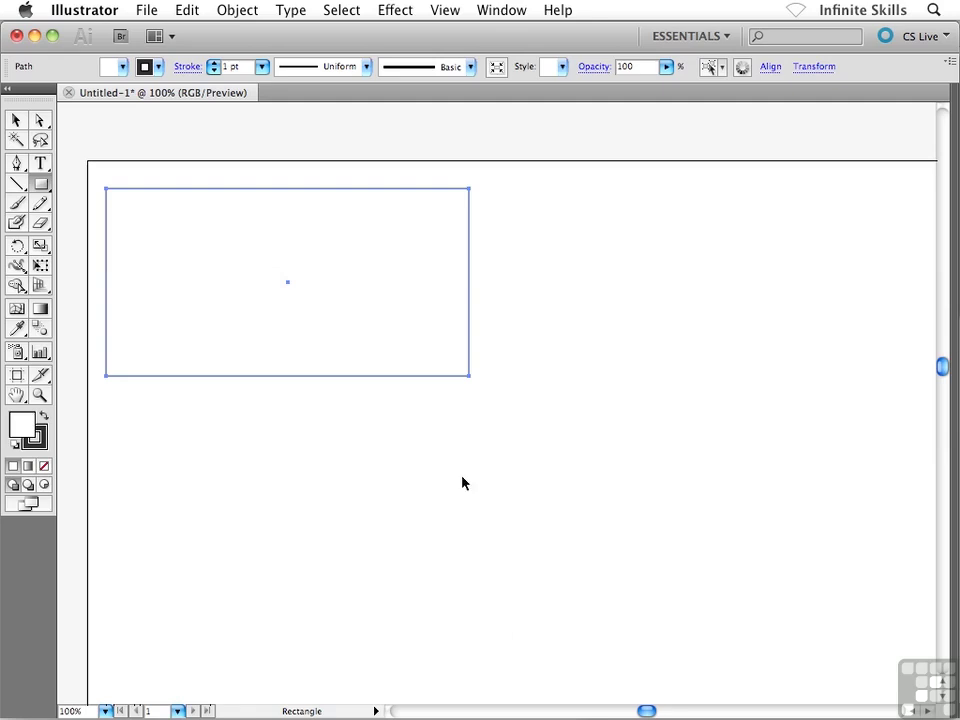
# - Shrink the rectangle to about a quarter of the artboard's width, keeping it in the upper-left corner, and deselect it
pyautogui.hotkey('ctrl', '-')
pyautogui.hotkey('ctrl', '-')
pyautogui.moveTo(458, 474); pyautogui.dragTo(384, 349)
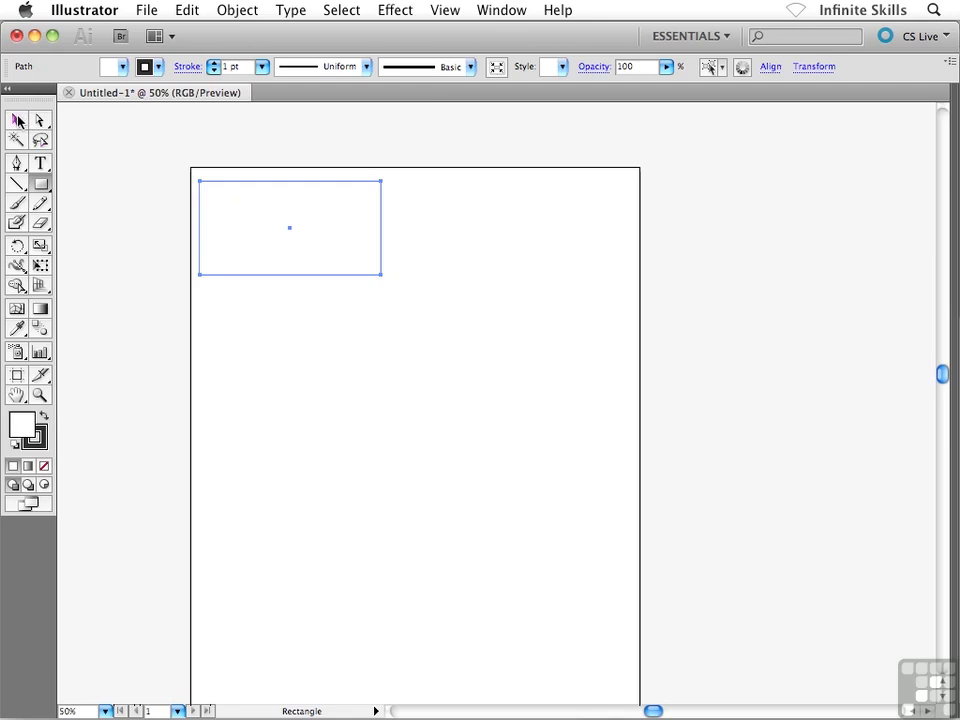
pyautogui.click(16, 120)
pyautogui.moveTo(381, 228); pyautogui.dragTo(303, 228)
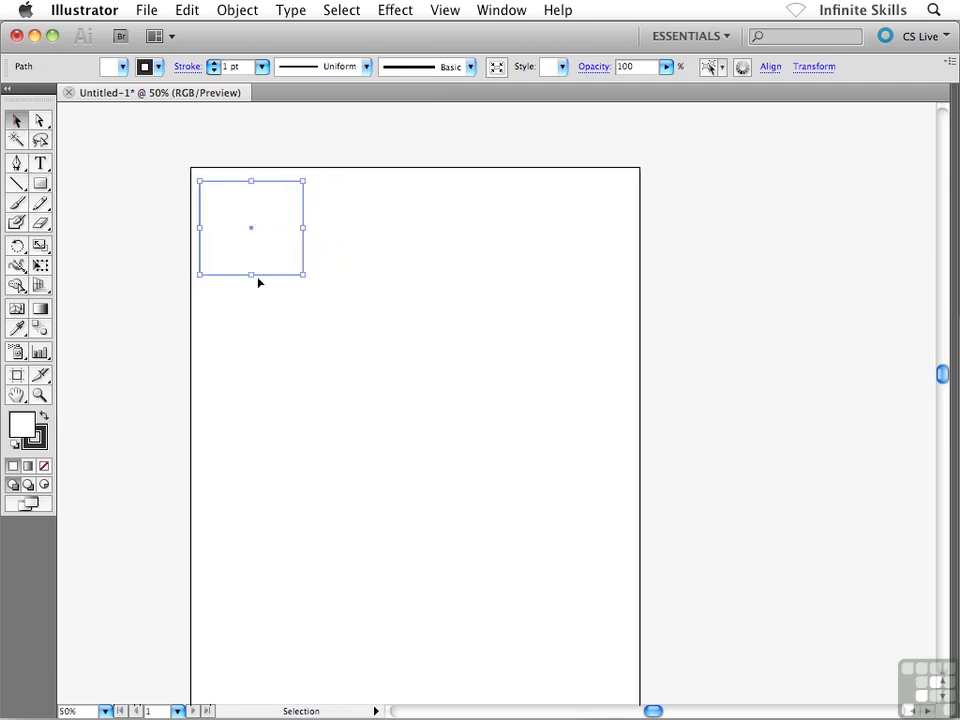
pyautogui.moveTo(252, 274); pyautogui.dragTo(253, 233)
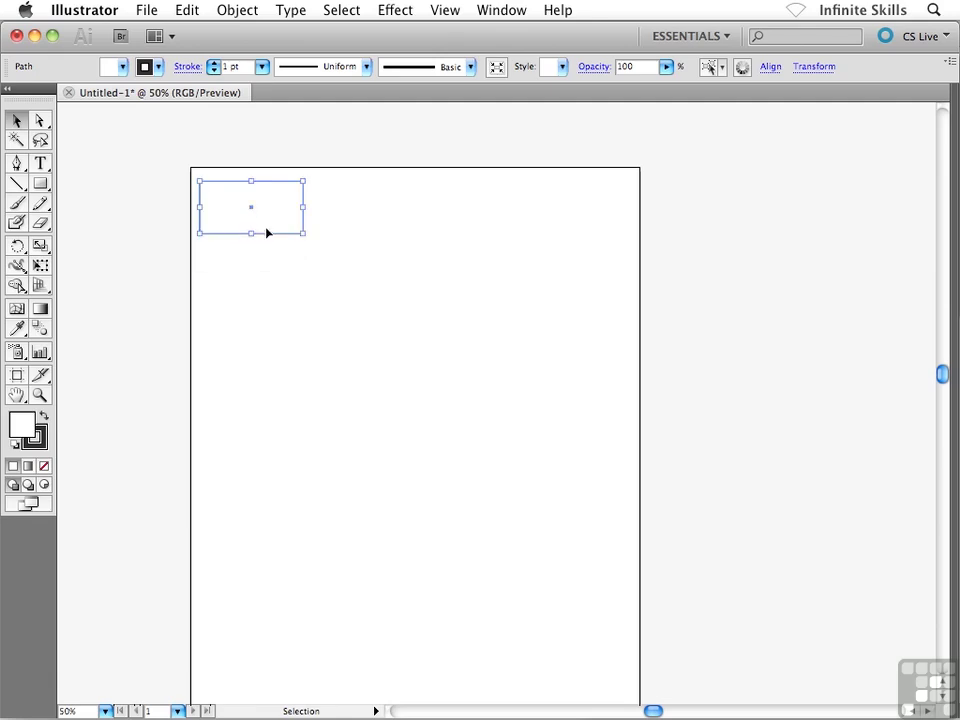
pyautogui.moveTo(305, 206); pyautogui.dragTo(307, 206)
pyautogui.moveTo(253, 180); pyautogui.dragTo(254, 177)
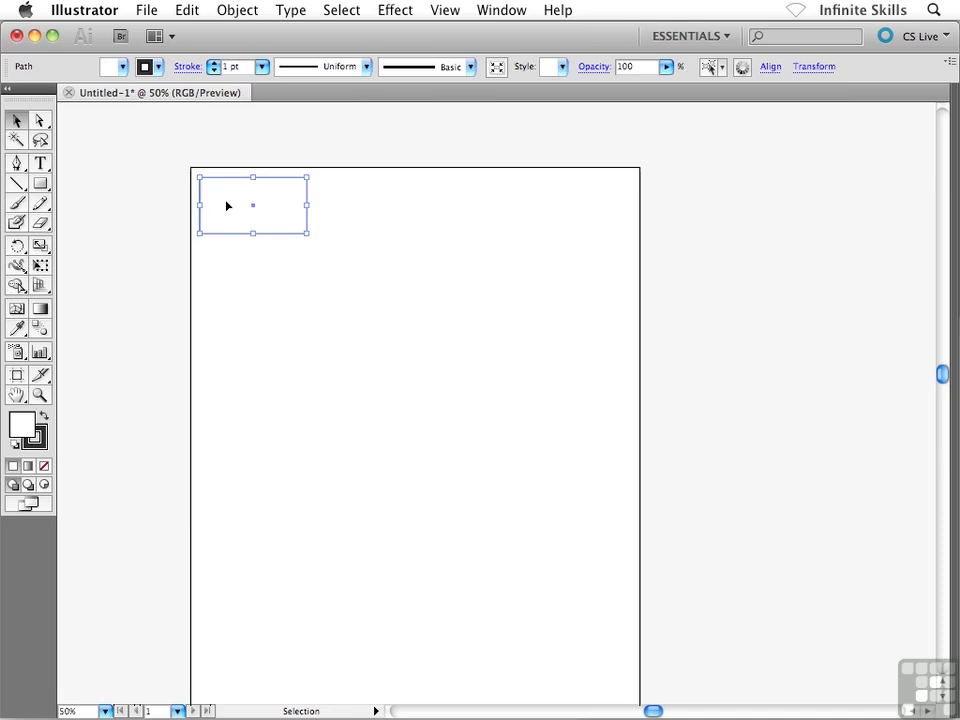
pyautogui.click(244, 286)
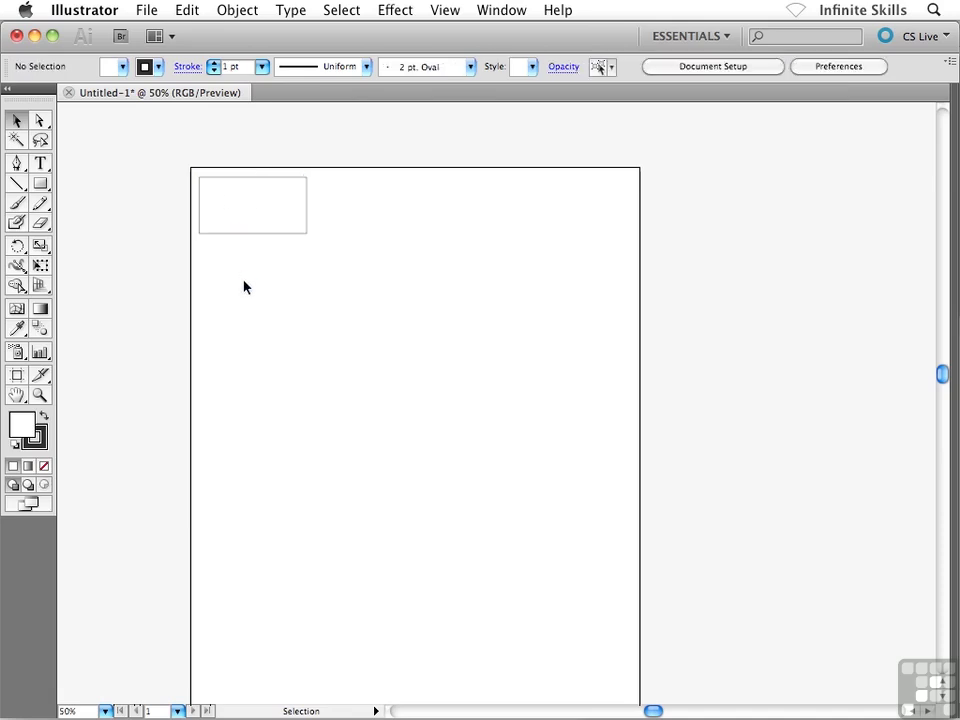
# - Draw a thin bar across nearly the full artboard width below the small rectangle and a large, slightly narrower rectangle beneath it
pyautogui.click(40, 184)
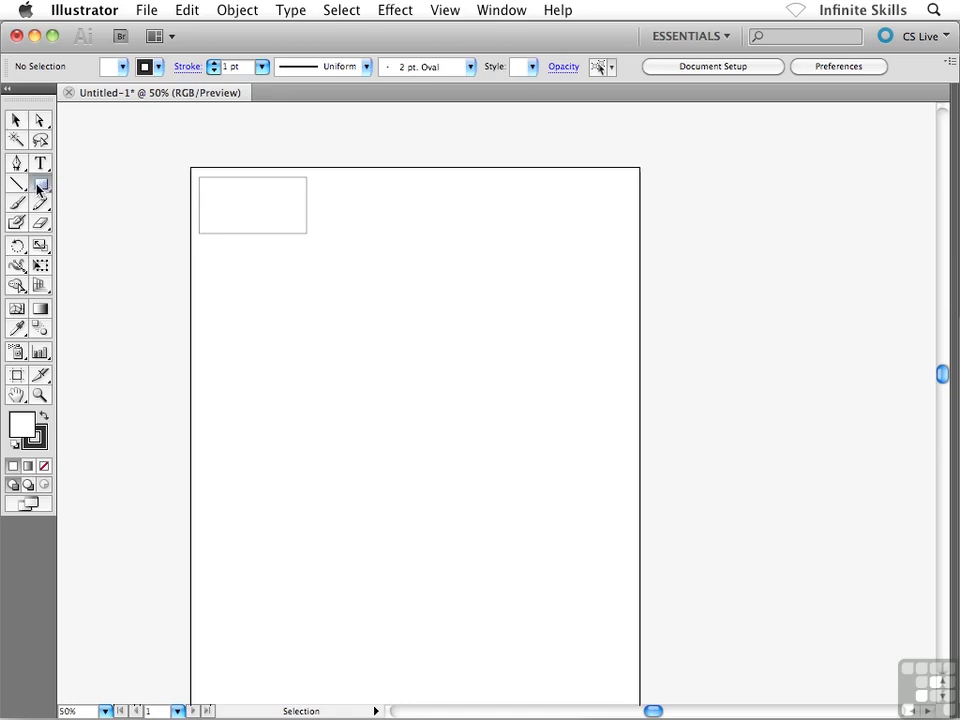
pyautogui.moveTo(200, 243); pyautogui.dragTo(632, 265)
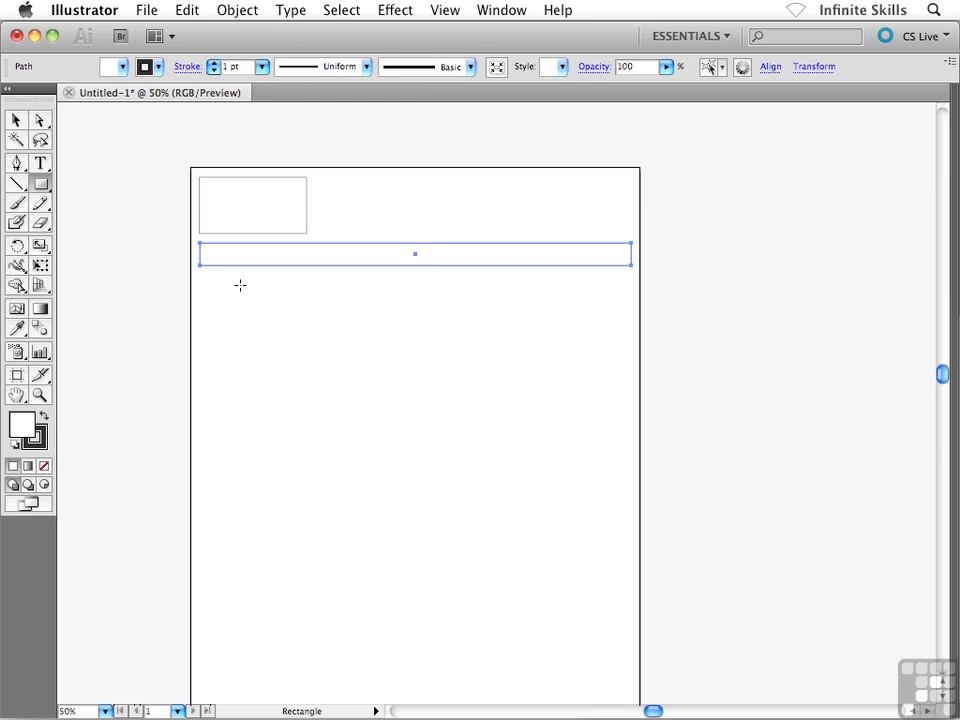
pyautogui.moveTo(241, 280); pyautogui.dragTo(595, 405)
pyautogui.click(16, 121)
pyautogui.click(123, 219)
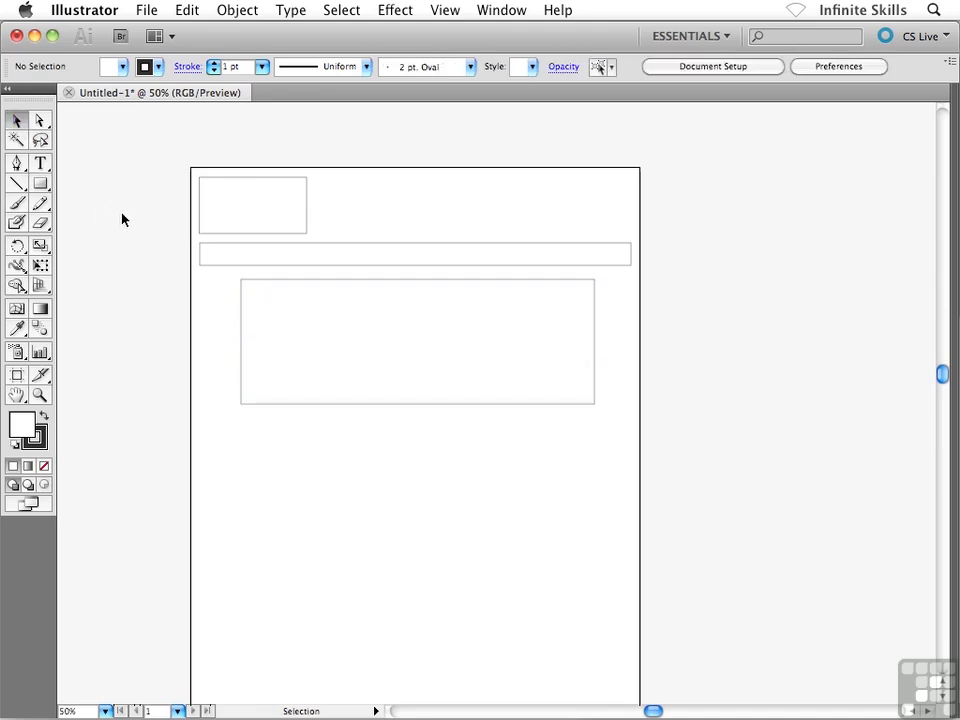
# - Examine the three-rectangle layout up close, framing the artboard's full width from its top edge
pyautogui.press('super+equal')
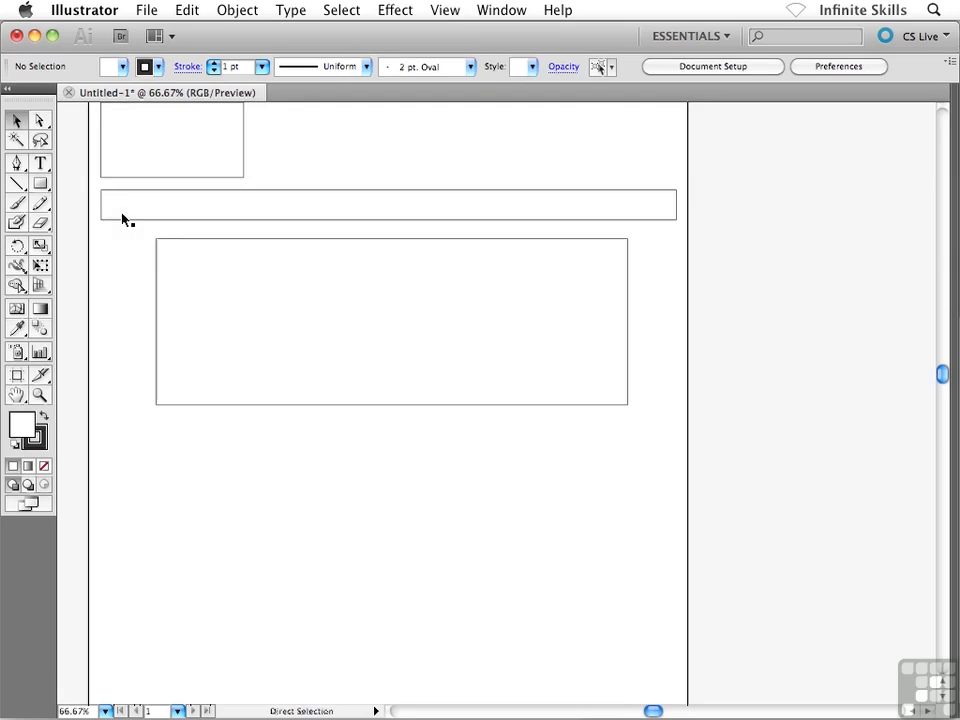
pyautogui.press('super+equal')
pyautogui.press('space')
pyautogui.moveTo(165, 210); pyautogui.dragTo(311, 364)
pyautogui.moveTo(311, 256); pyautogui.dragTo(368, 316)
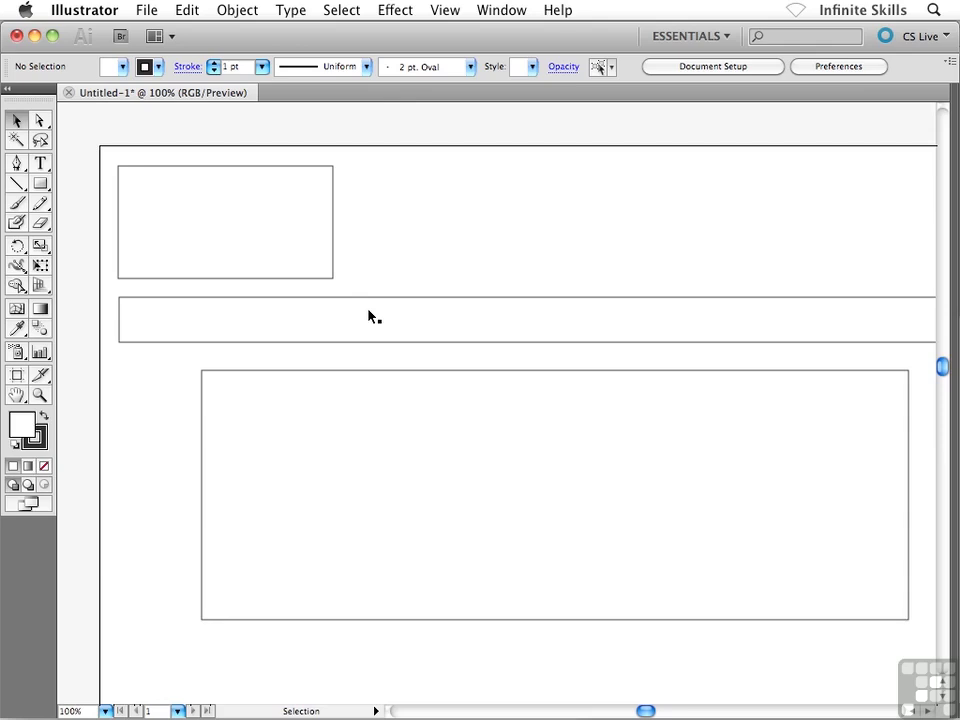
pyautogui.press('space')
pyautogui.moveTo(369, 315); pyautogui.dragTo(348, 322)
pyautogui.hotkey('ctrl', '-')
pyautogui.hotkey('ctrl', 'space')
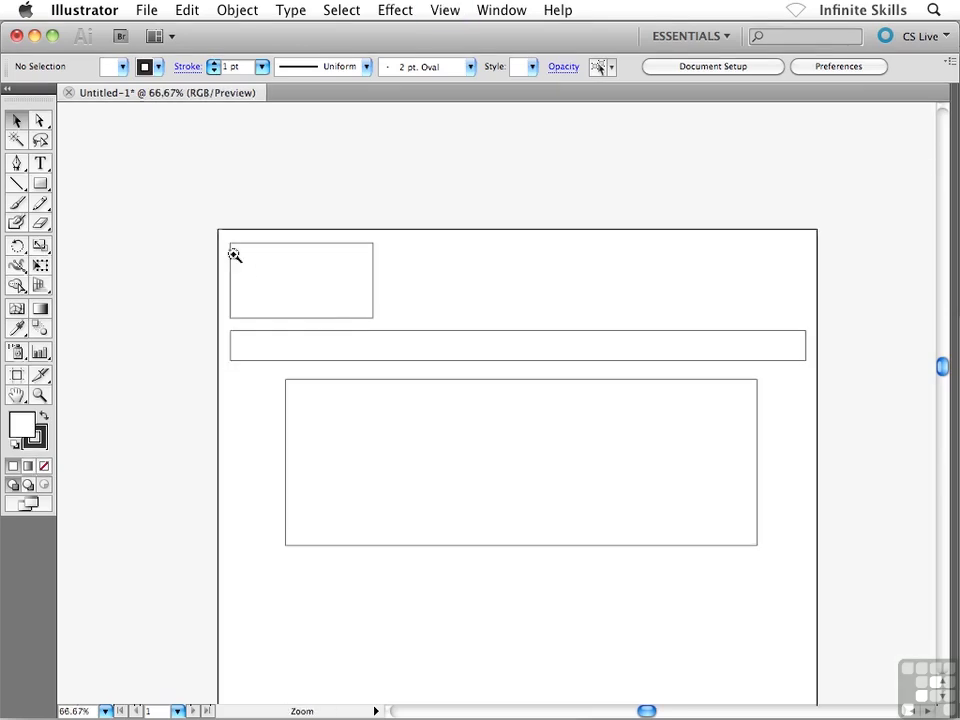
pyautogui.moveTo(193, 208); pyautogui.dragTo(838, 421)
pyautogui.press('space')
pyautogui.moveTo(534, 429); pyautogui.dragTo(515, 272)
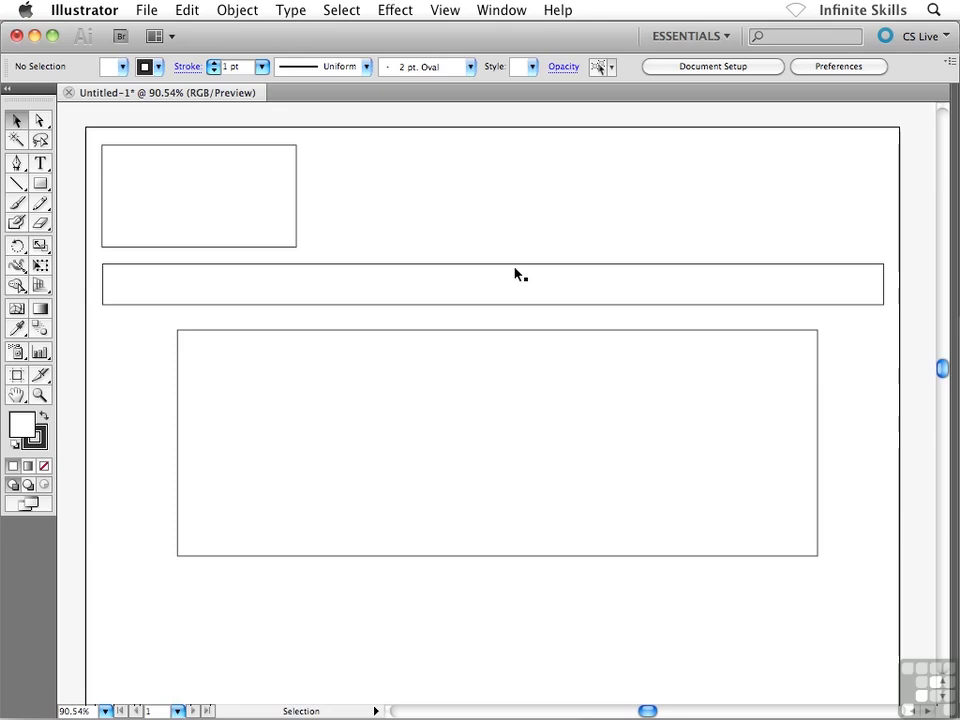
# - Add the text "Home | Meet Your Sensei | Tour Our Dojo | Our Martial Arts Program | Our Training Schedule | Current Events | FAQ | Contact" inside the thin bar
pyautogui.press('t')
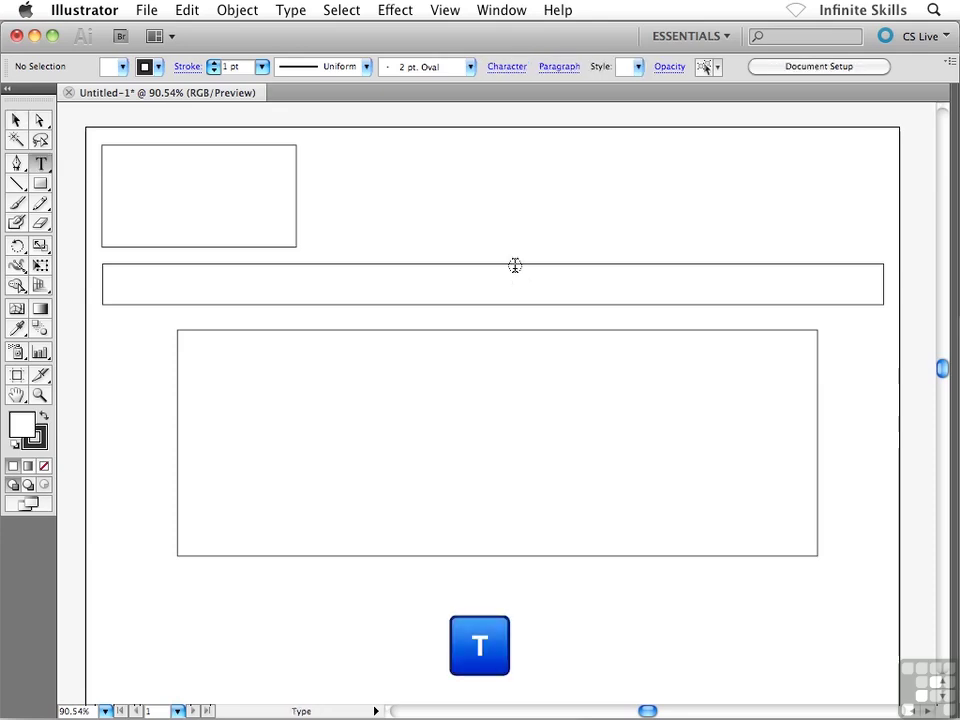
pyautogui.click(123, 285)
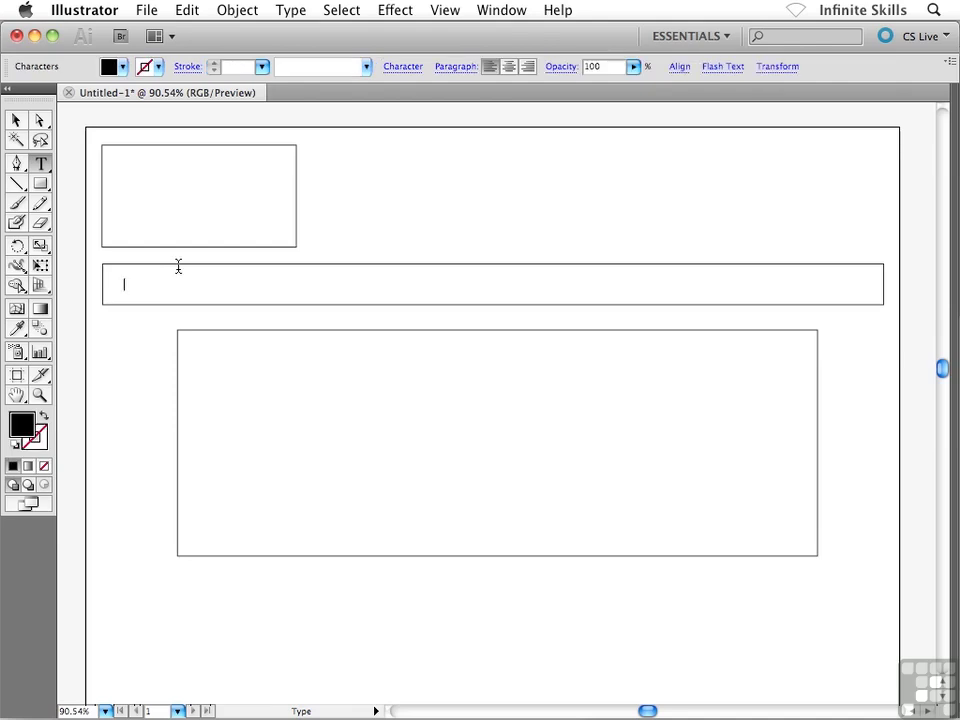
pyautogui.write('Home')
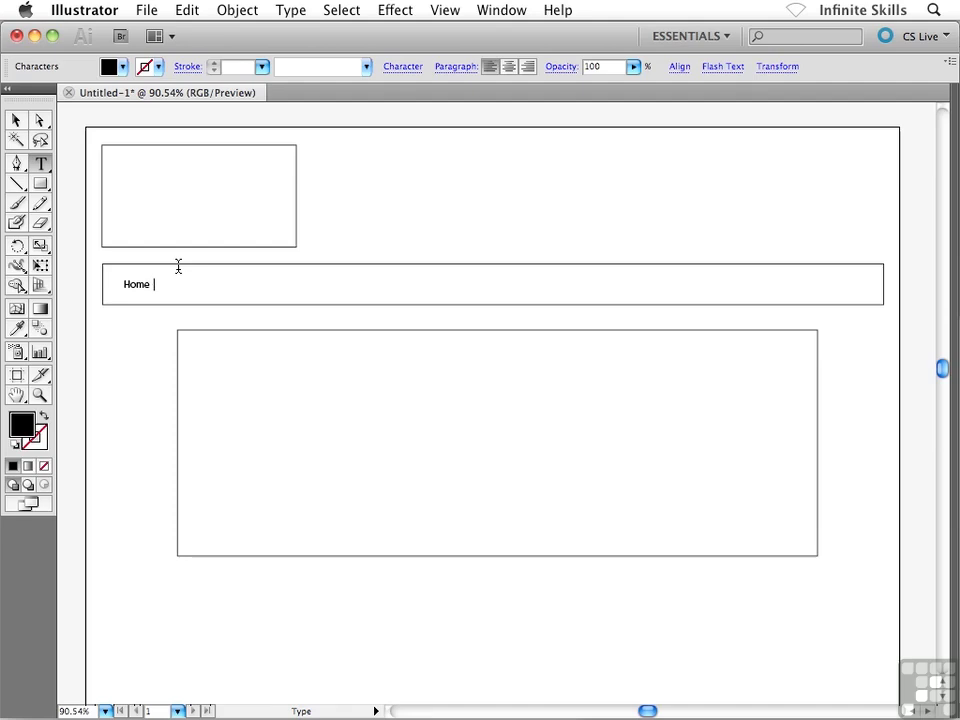
pyautogui.write('|')
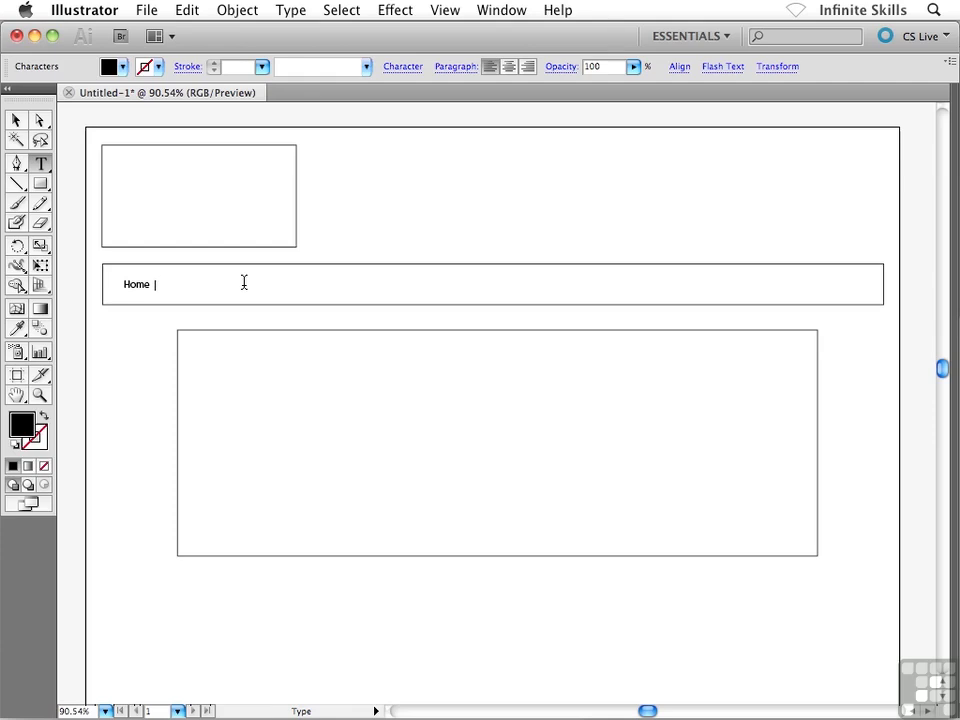
pyautogui.write('Meet Your Sensei |')
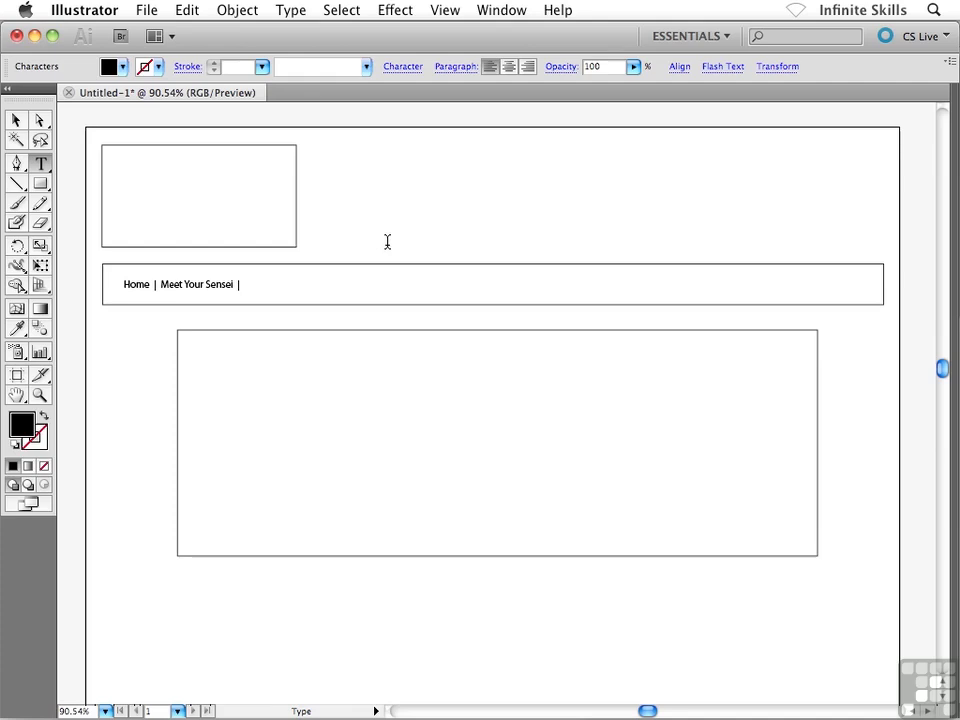
pyautogui.write('Tour Our Dojo | Our Mar')
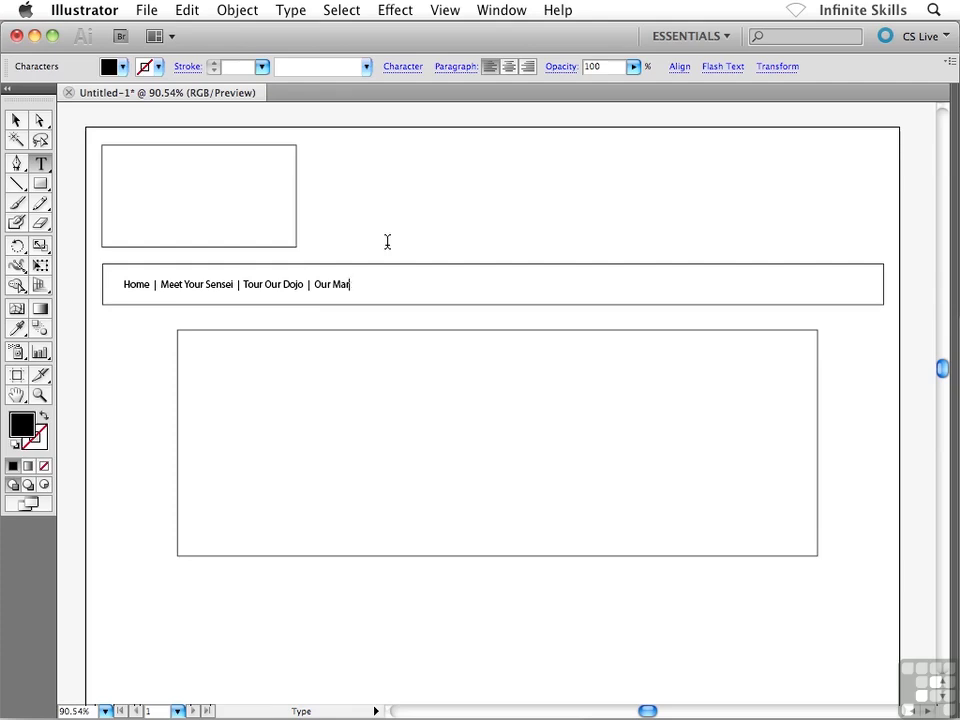
pyautogui.write('tial Arts Program | ')
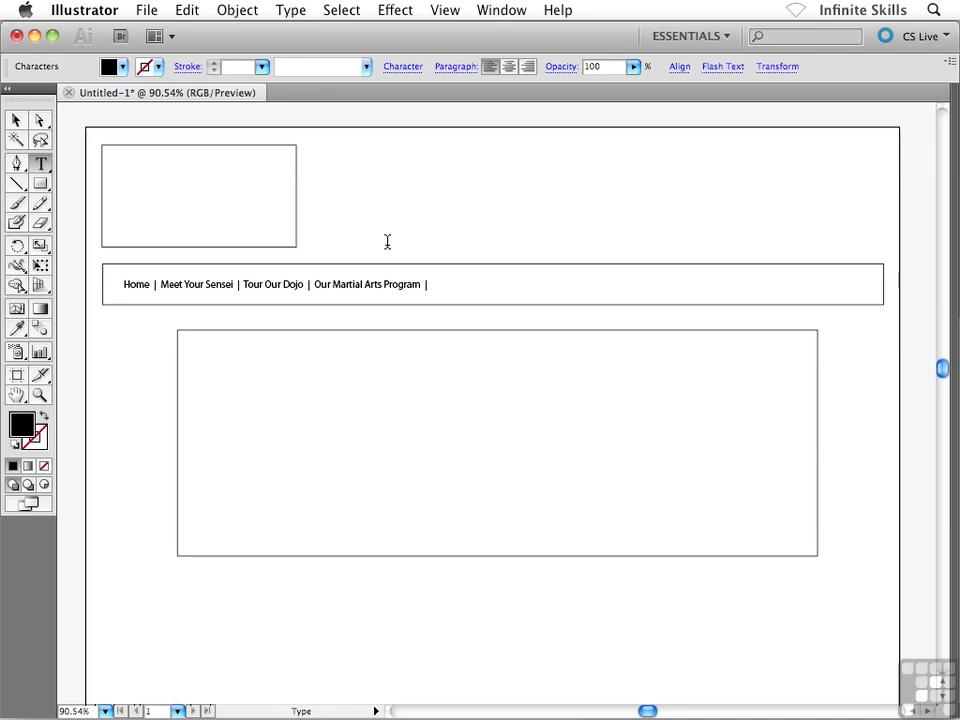
pyautogui.write('Our Training Schedul')
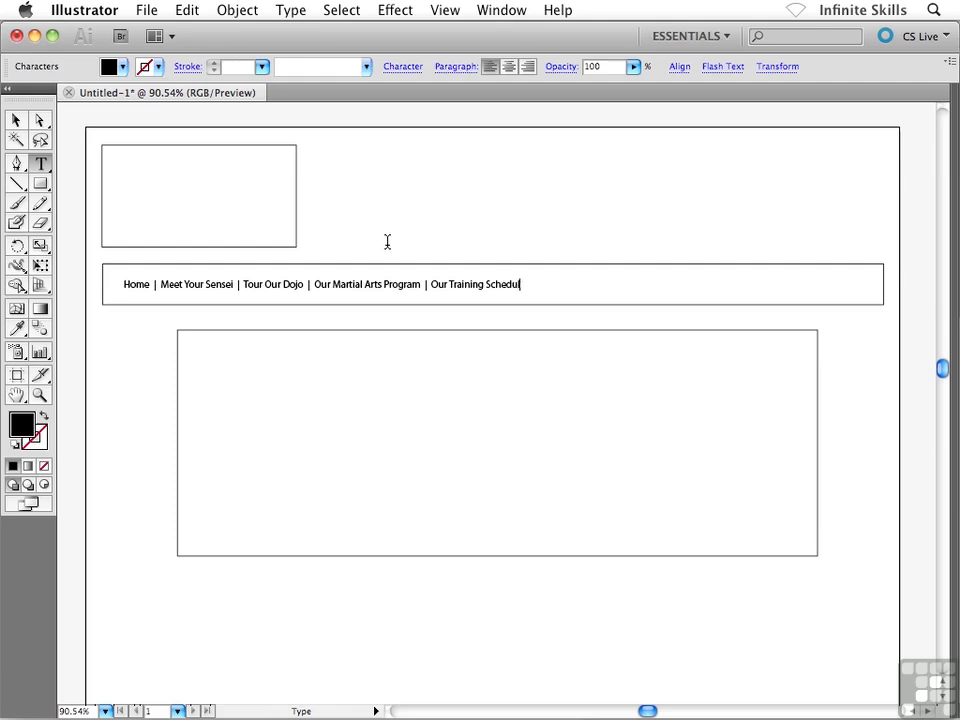
pyautogui.write('e | Current Events |')
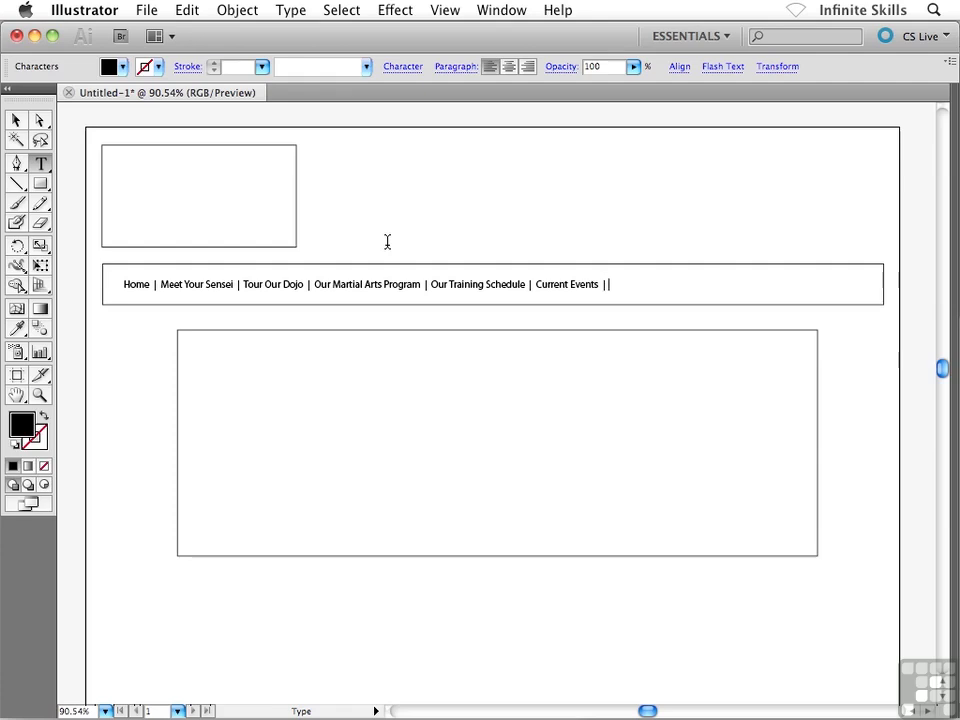
pyautogui.write(' FAQ | Contact')
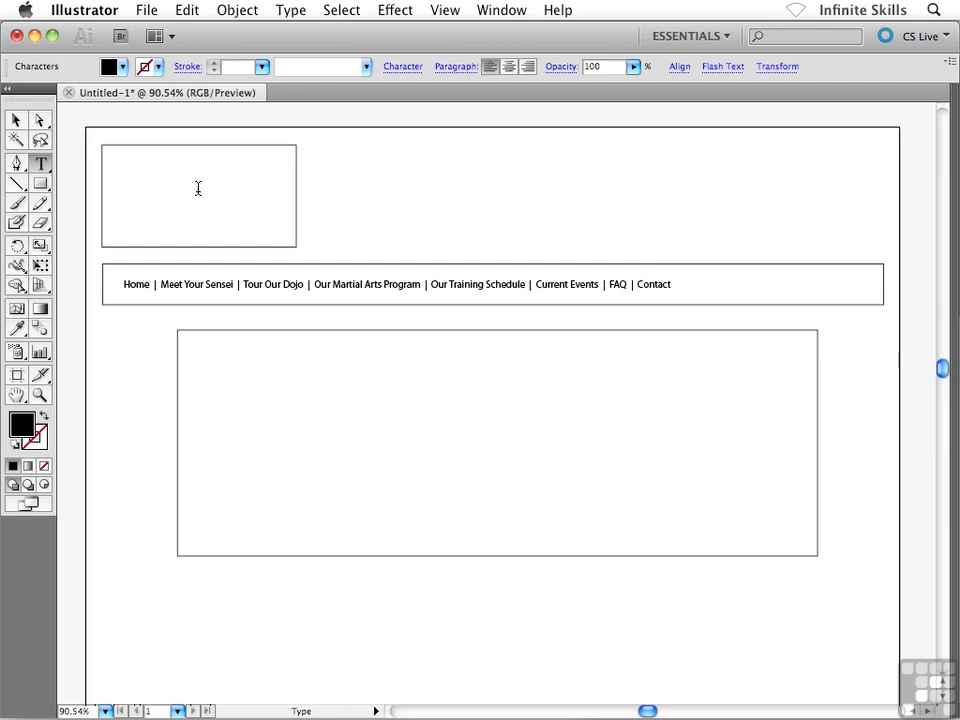
# - Enlarge the navigation text to span nearly the full width of the thin bar, nudge it up slightly, and deselect it
pyautogui.click(16, 120)
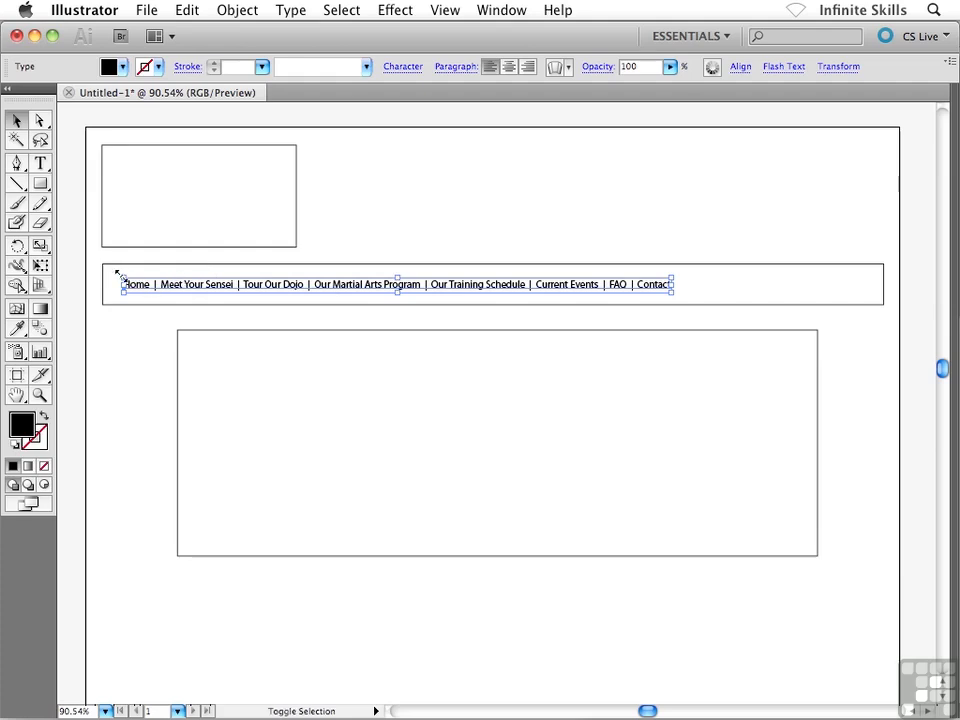
pyautogui.moveTo(118, 276); pyautogui.dragTo(105, 274)
pyautogui.moveTo(674, 290); pyautogui.dragTo(868, 312)
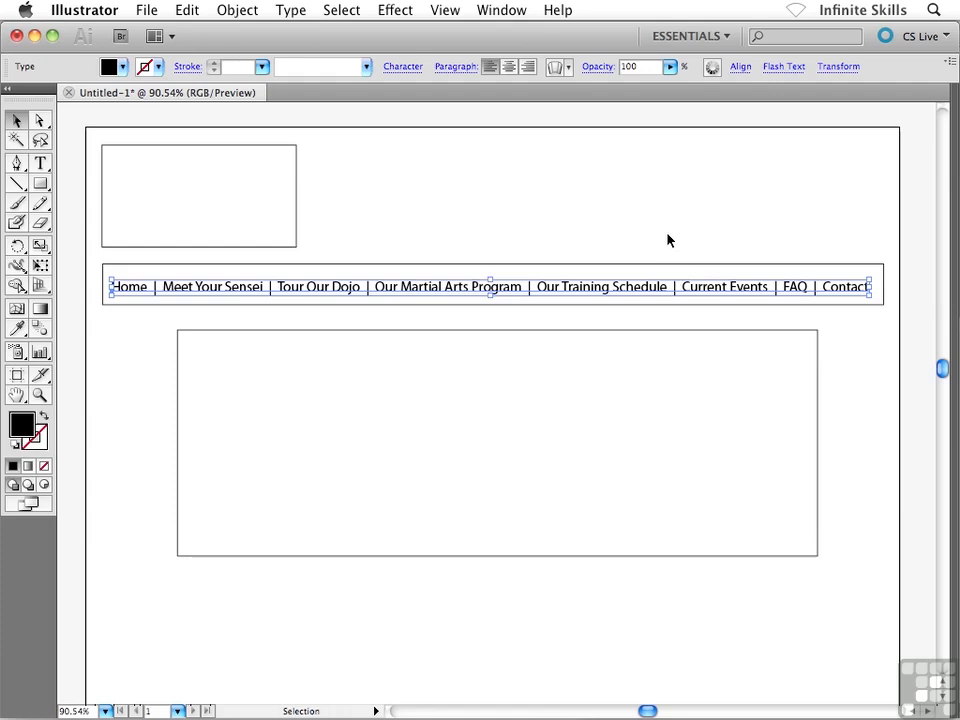
pyautogui.press('Up')
pyautogui.press('Up')
pyautogui.press('Up')
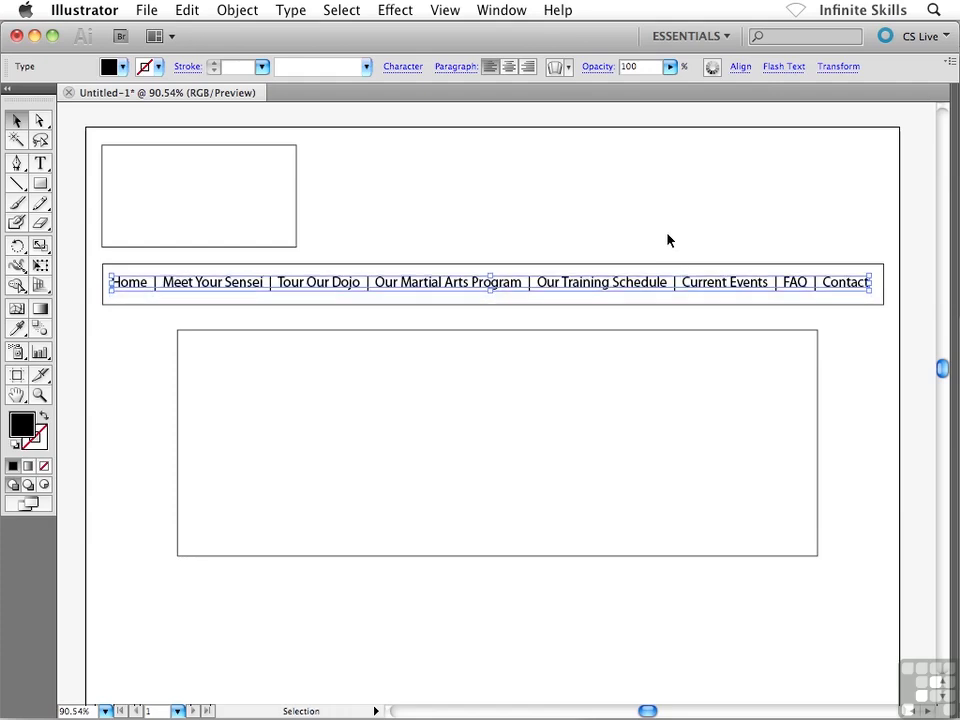
pyautogui.click(662, 240)
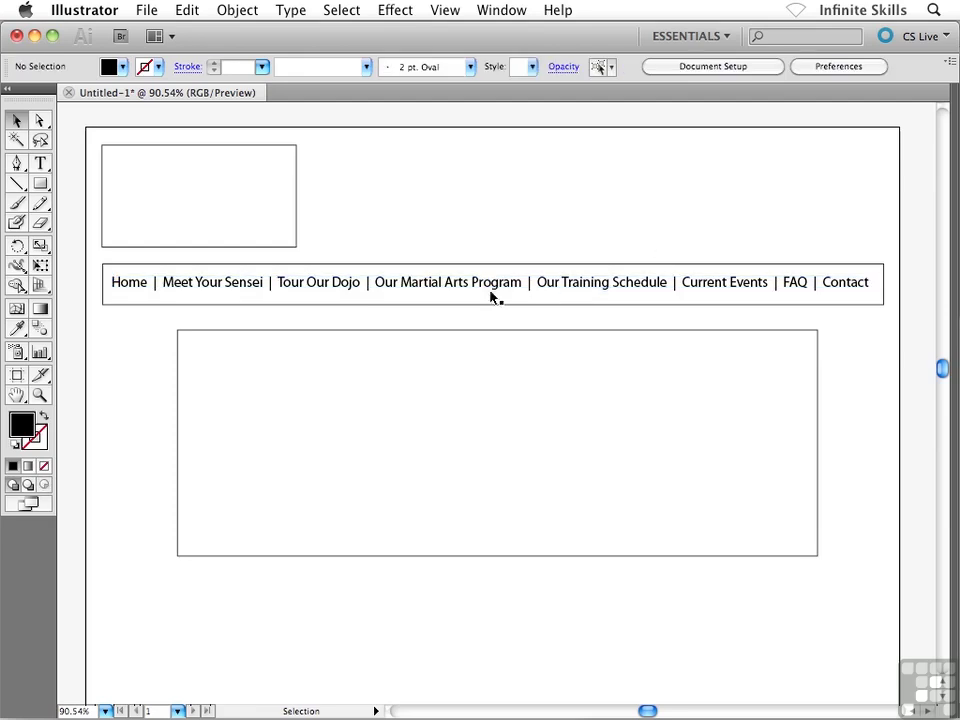
# - Reduce the navigation bar's height slightly by raising its bottom edge closer to the text, and deselect the bar
pyautogui.click(339, 304)
pyautogui.moveTo(493, 306); pyautogui.dragTo(494, 300)
pyautogui.click(518, 208)
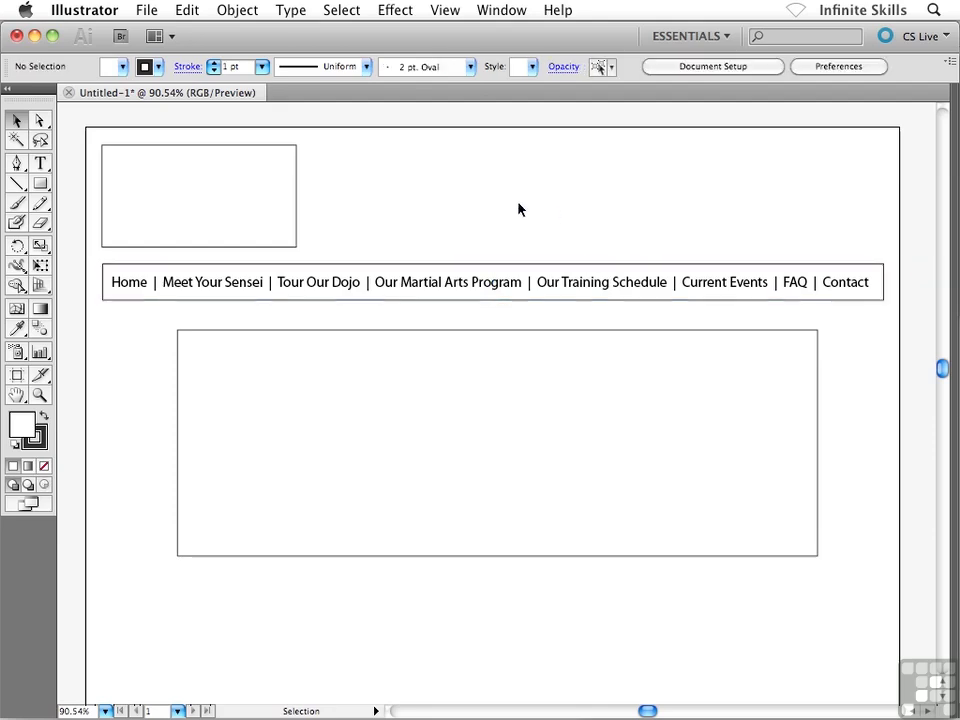